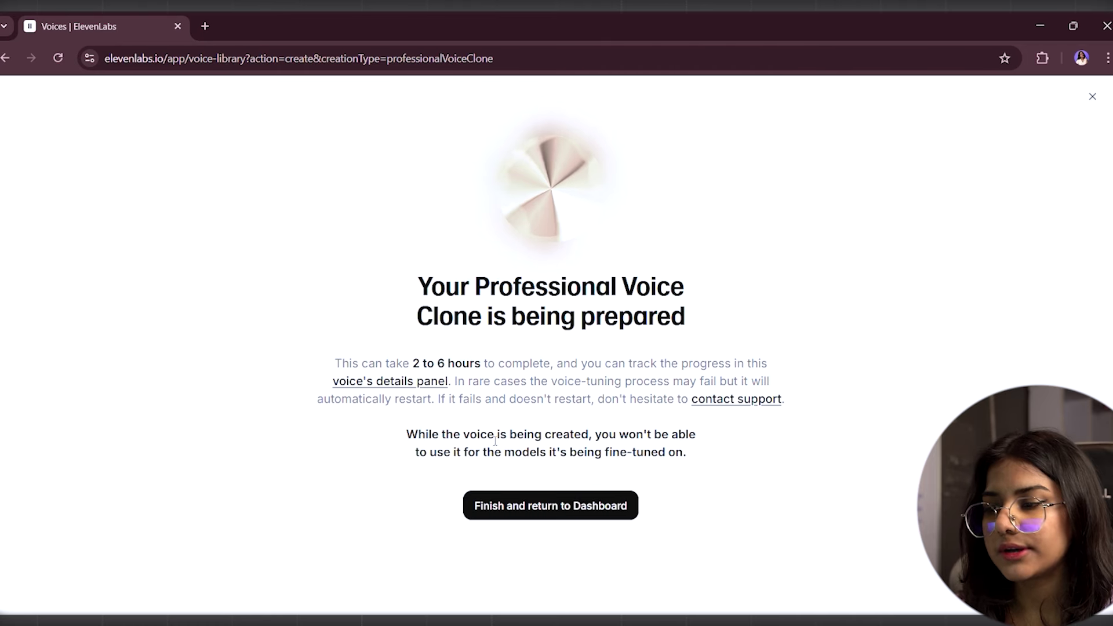
Finish the professional voice clone setup and show the list of your own voices
{"action": "left_click", "coordinate": [550, 505]}
{"action": "left_click", "coordinate": [95, 184]}
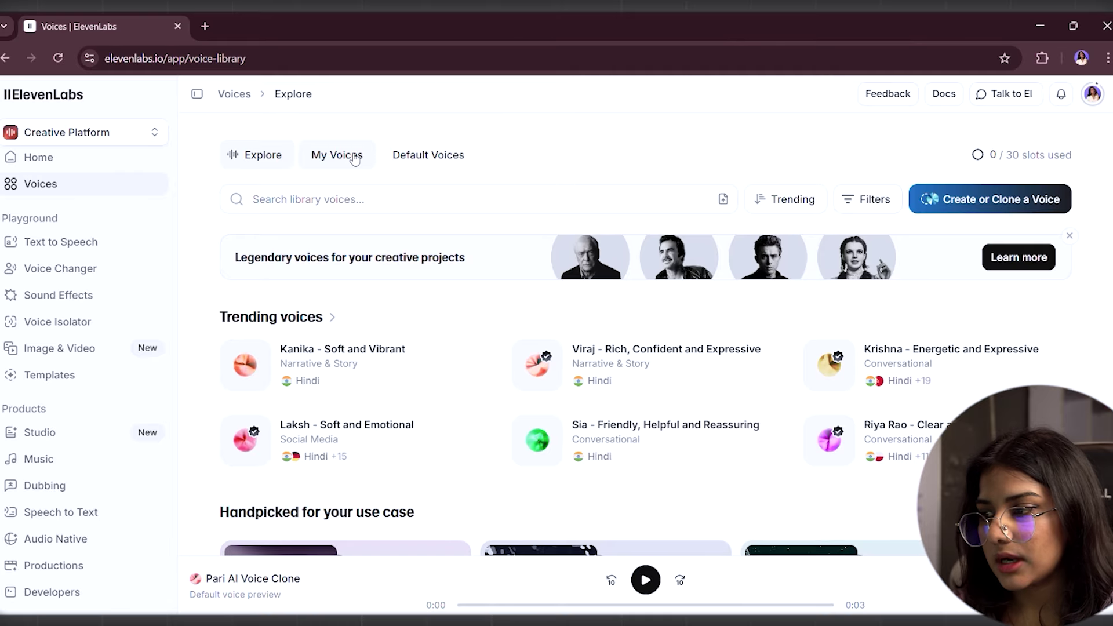
{"action": "left_click", "coordinate": [354, 157]}
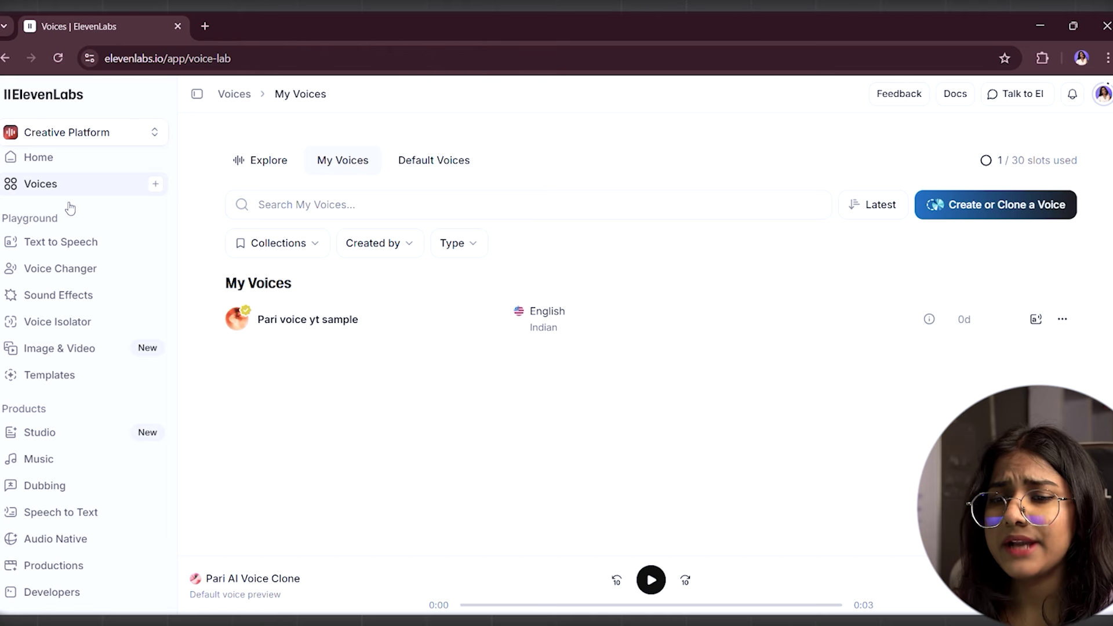
Open Text to Speech and review the Ghibli filter script together with the voice and model settings
{"action": "left_click", "coordinate": [78, 244]}
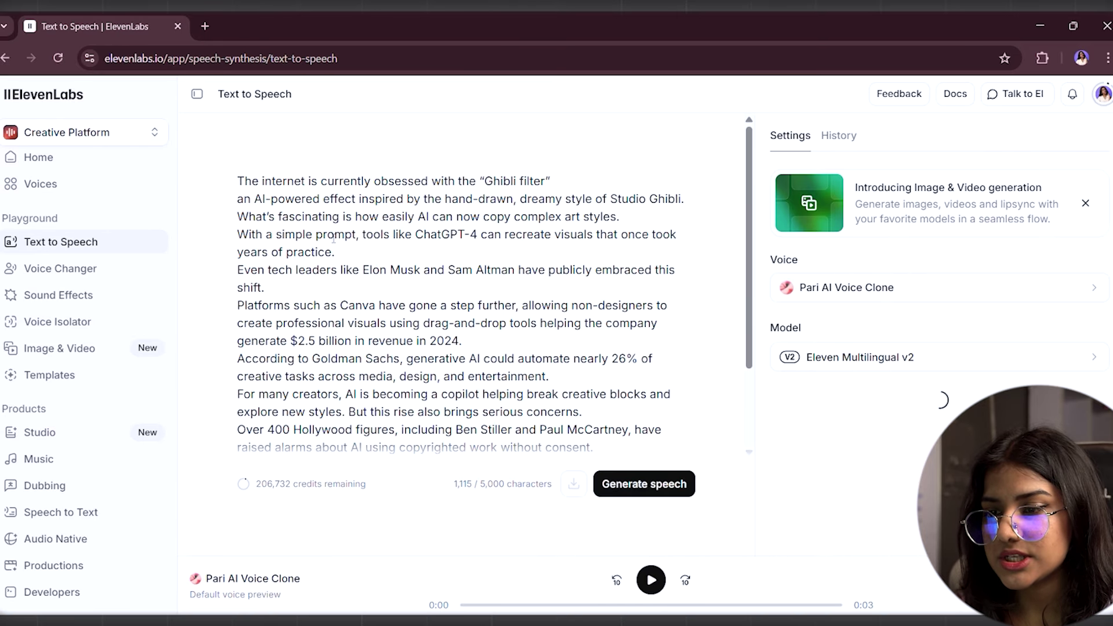
{"action": "left_click", "coordinate": [644, 492]}
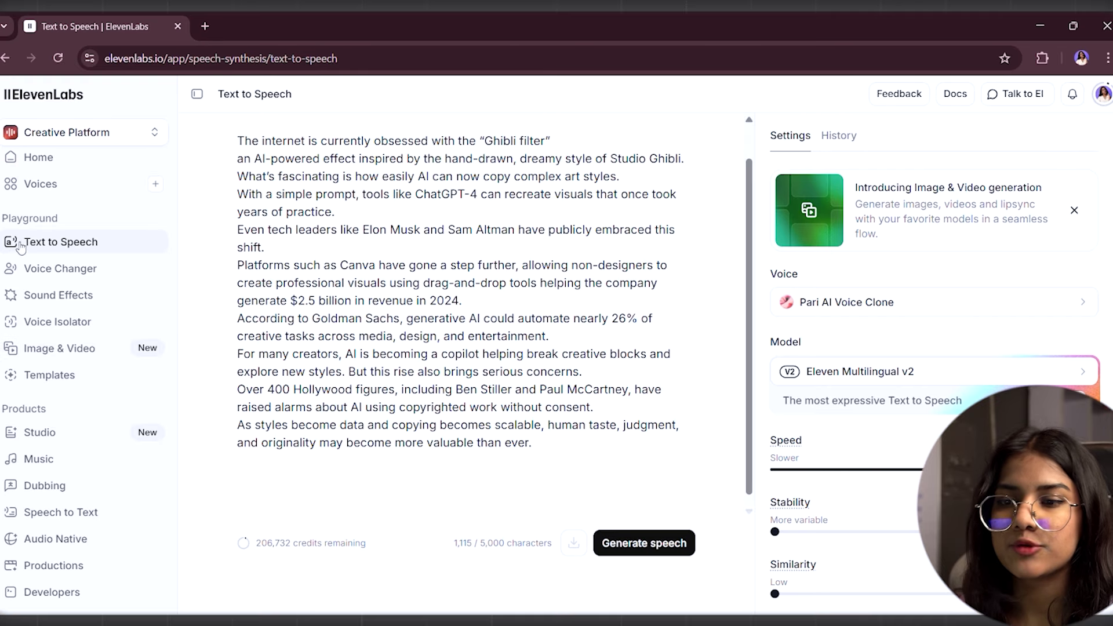
Open Voice Changer and examine its upload area and its voice, model, stability and similarity settings
{"action": "left_click", "coordinate": [61, 271]}
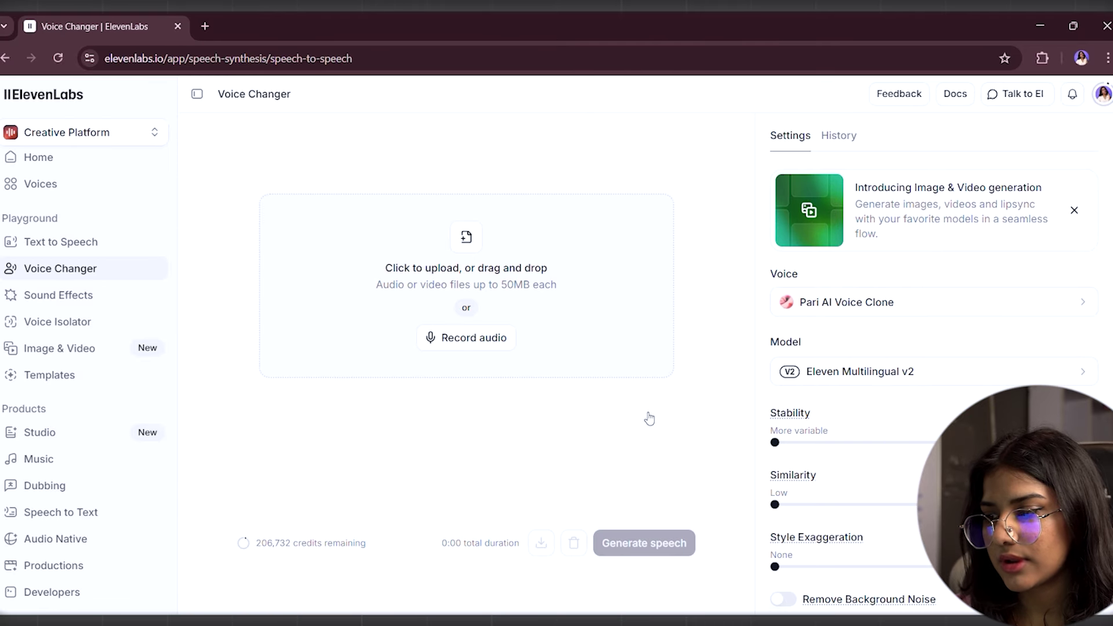
{"action": "scroll", "coordinate": [892, 523], "scroll_direction": "down", "scroll_amount": 1}
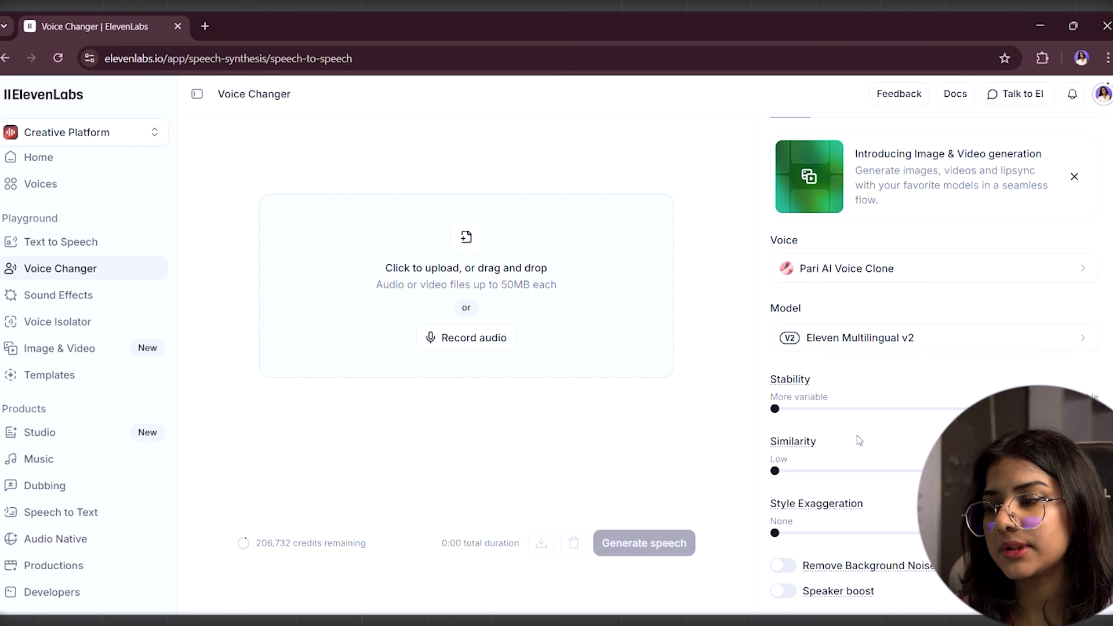
{"action": "scroll", "coordinate": [857, 439], "scroll_direction": "up", "scroll_amount": 1}
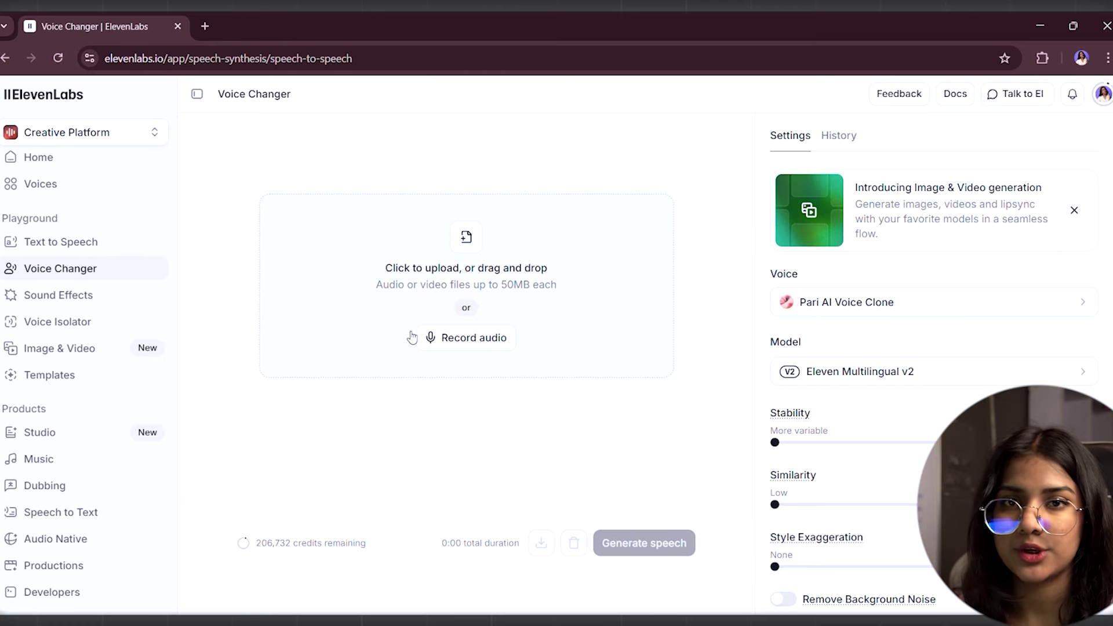
Open Sound Effects and browse the categories and the trending sounds in the Explore library
{"action": "left_click", "coordinate": [86, 305]}
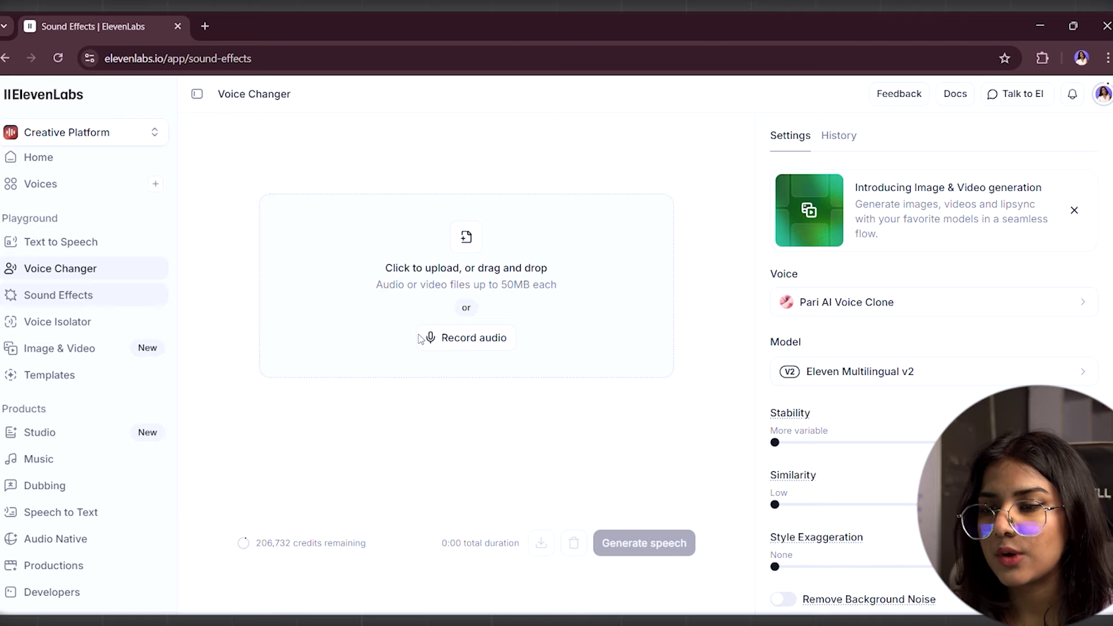
{"action": "left_click", "coordinate": [552, 534]}
{"action": "scroll", "coordinate": [491, 364], "scroll_direction": "down", "scroll_amount": 12}
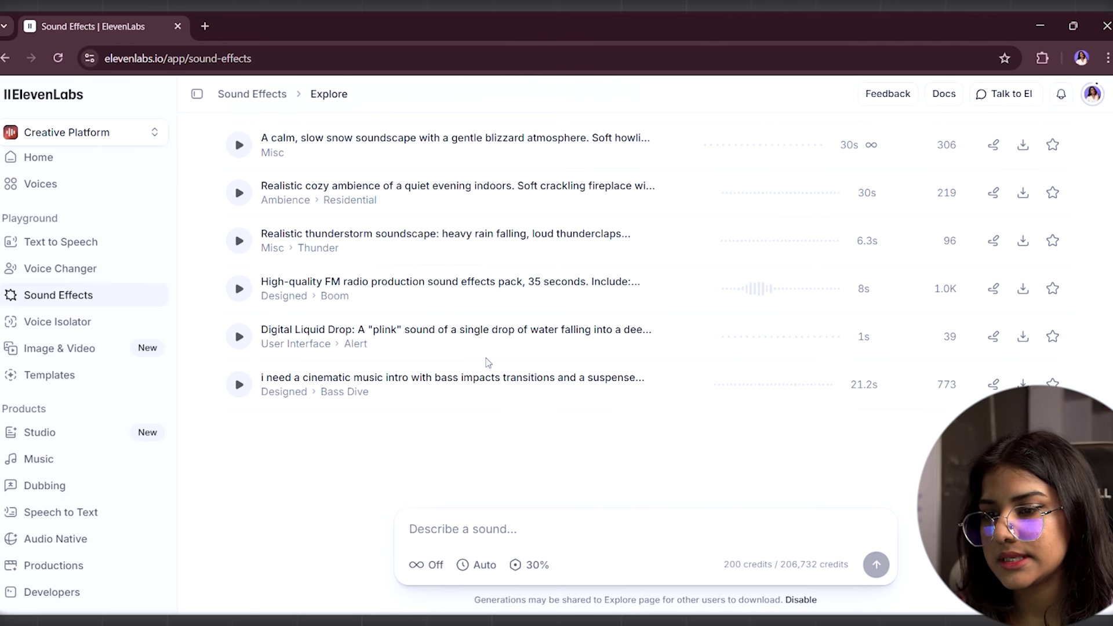
{"action": "scroll", "coordinate": [489, 362], "scroll_direction": "up", "scroll_amount": 15}
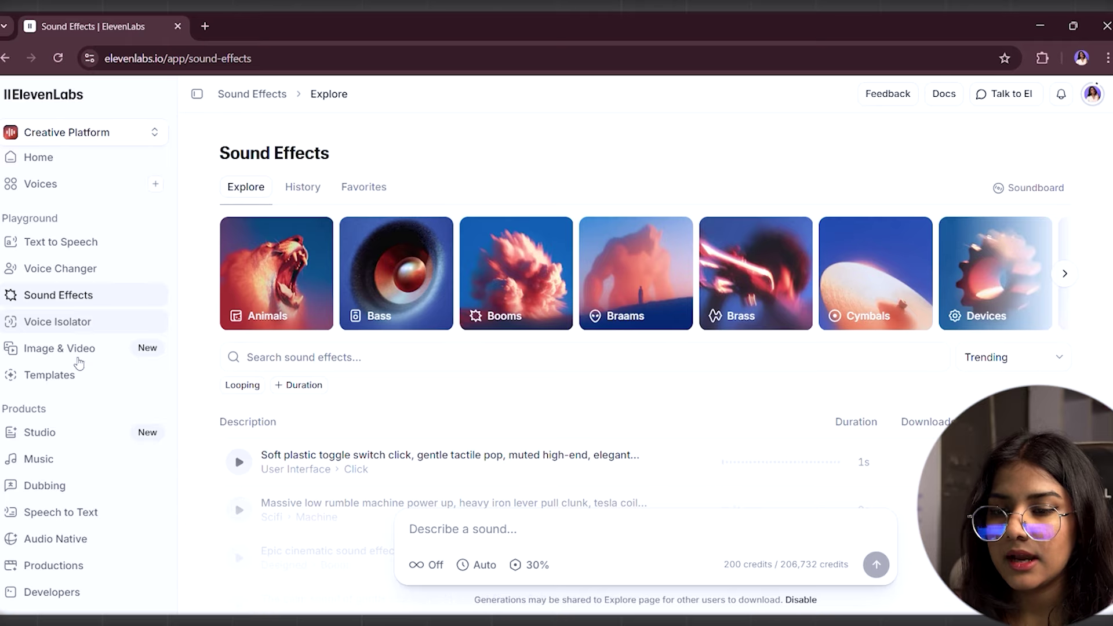
{"action": "scroll", "coordinate": [82, 460], "scroll_direction": "down", "scroll_amount": 2}
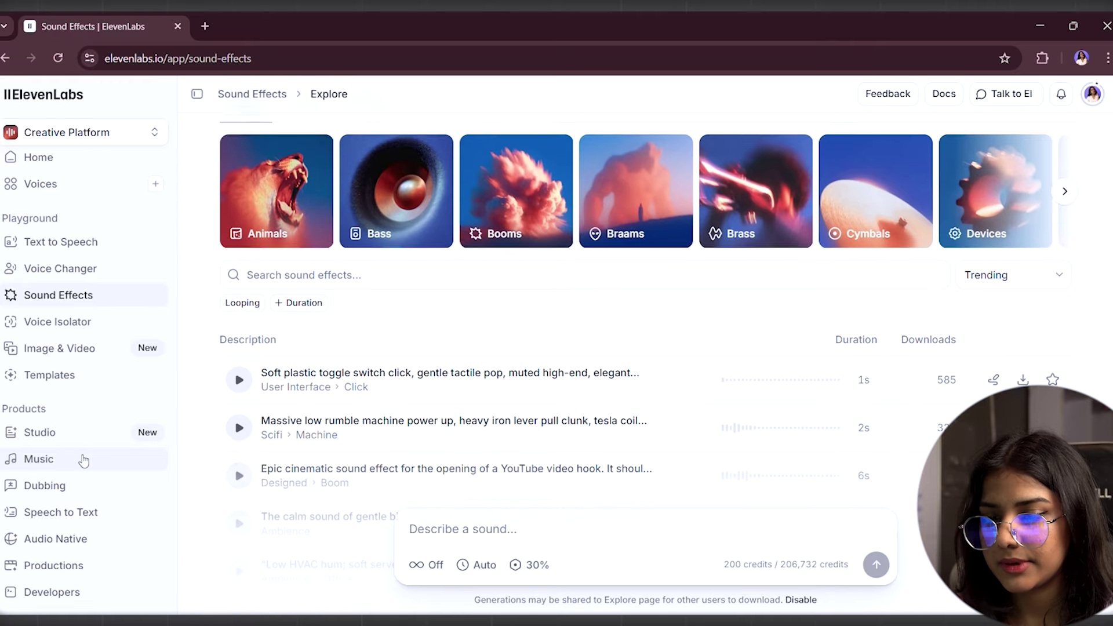
{"action": "scroll", "coordinate": [87, 377], "scroll_direction": "up", "scroll_amount": 1}
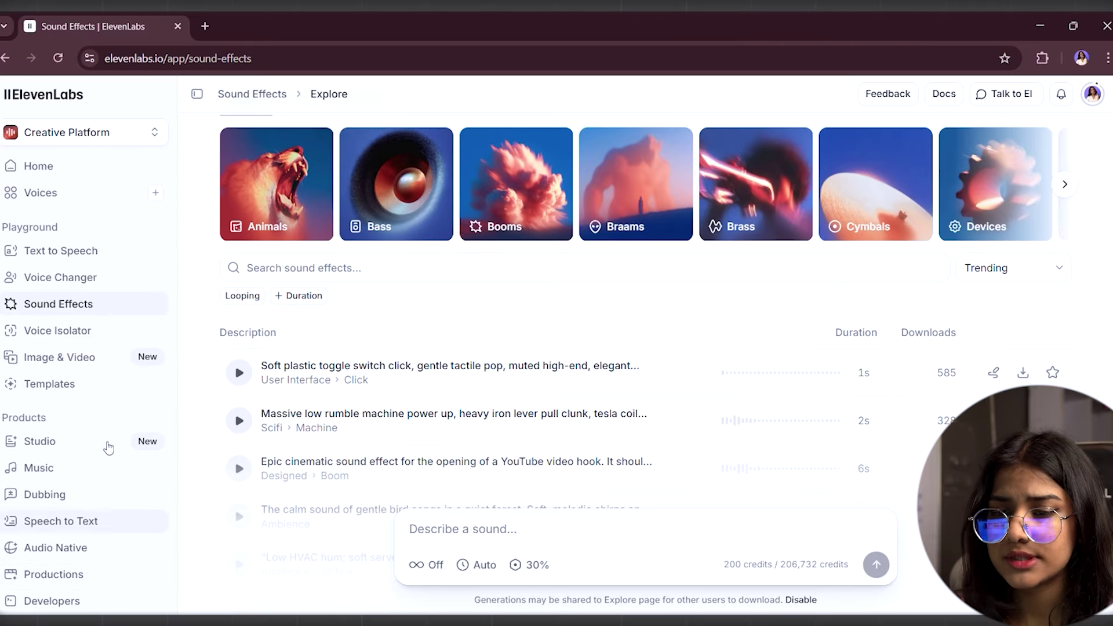
Open Templates and browse the available image and video templates
{"action": "left_click", "coordinate": [115, 392]}
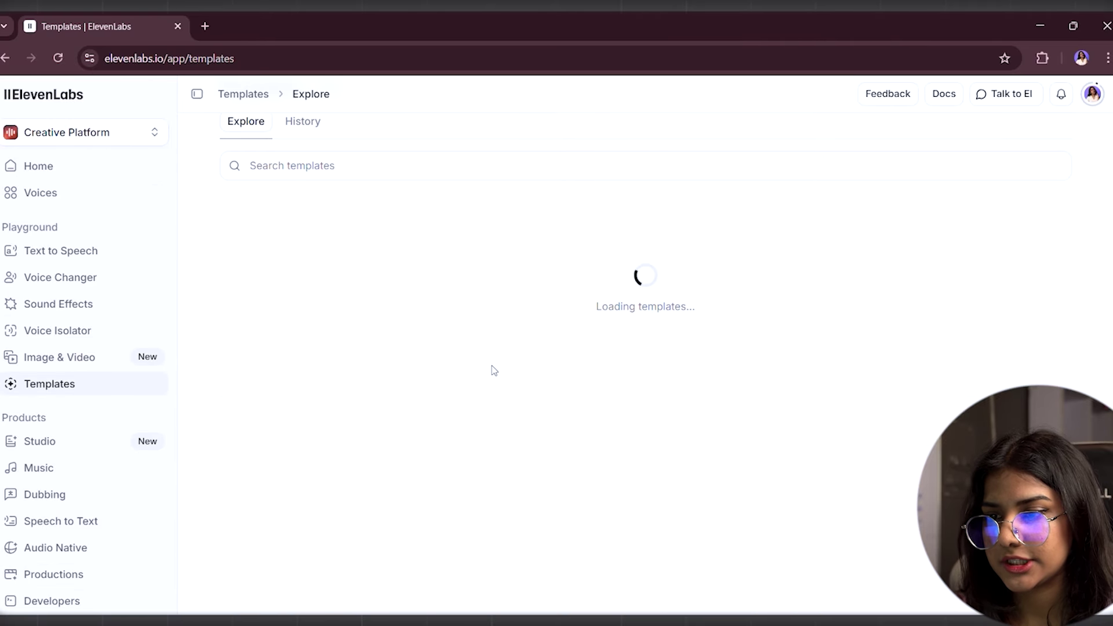
{"action": "scroll", "coordinate": [493, 370], "scroll_direction": "down", "scroll_amount": 2}
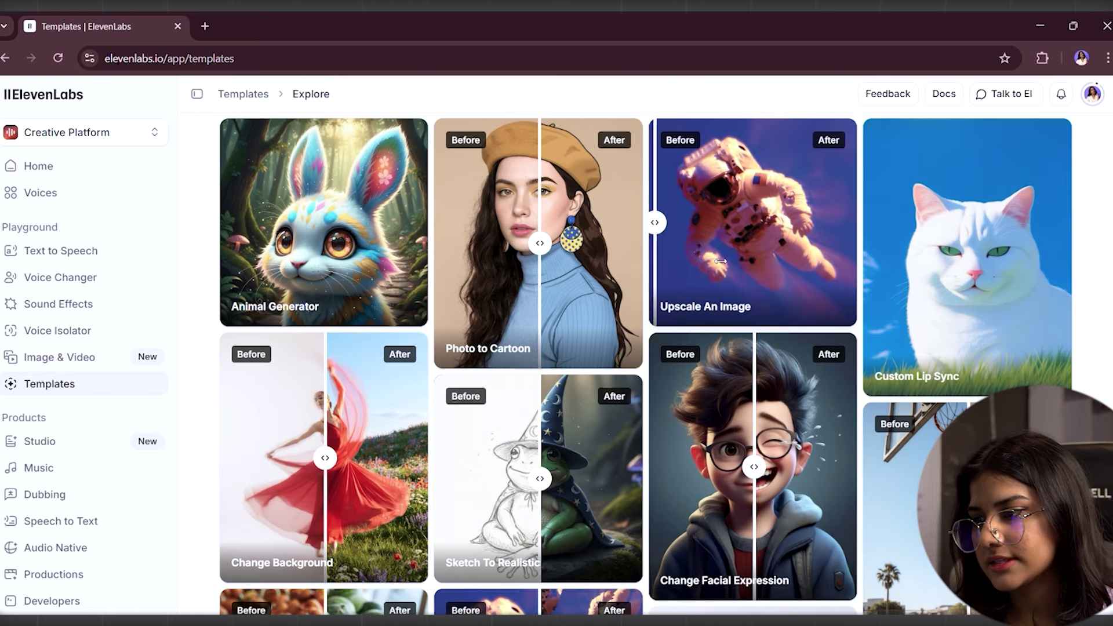
{"action": "scroll", "coordinate": [560, 288], "scroll_direction": "up", "scroll_amount": 2}
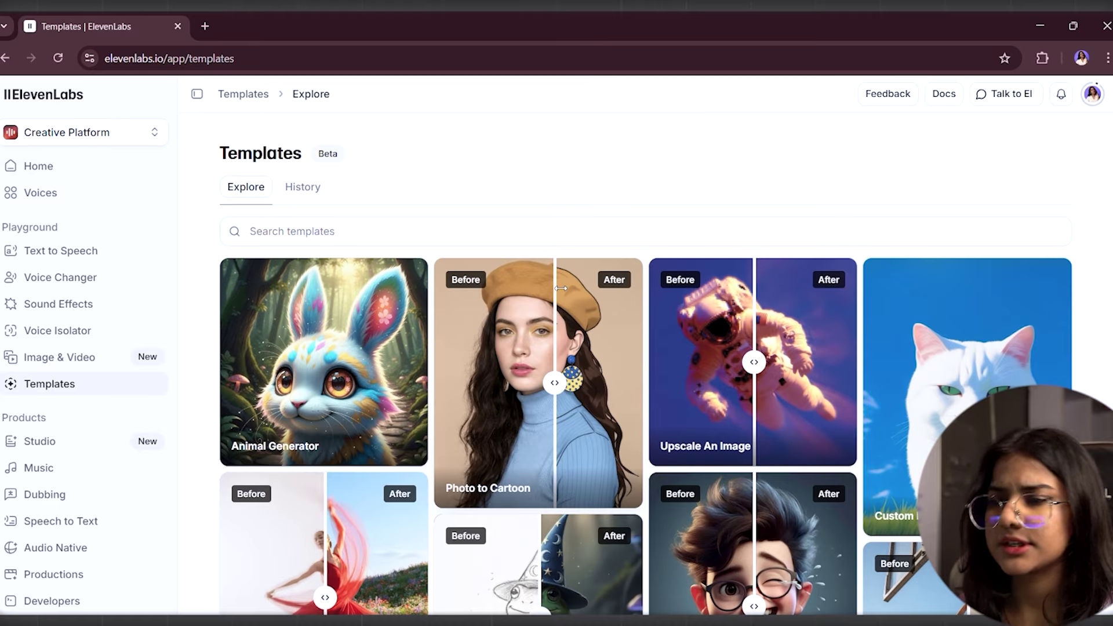
Visit the home page, return to your own voices and play the cloned voice's default preview
{"action": "left_click", "coordinate": [88, 165]}
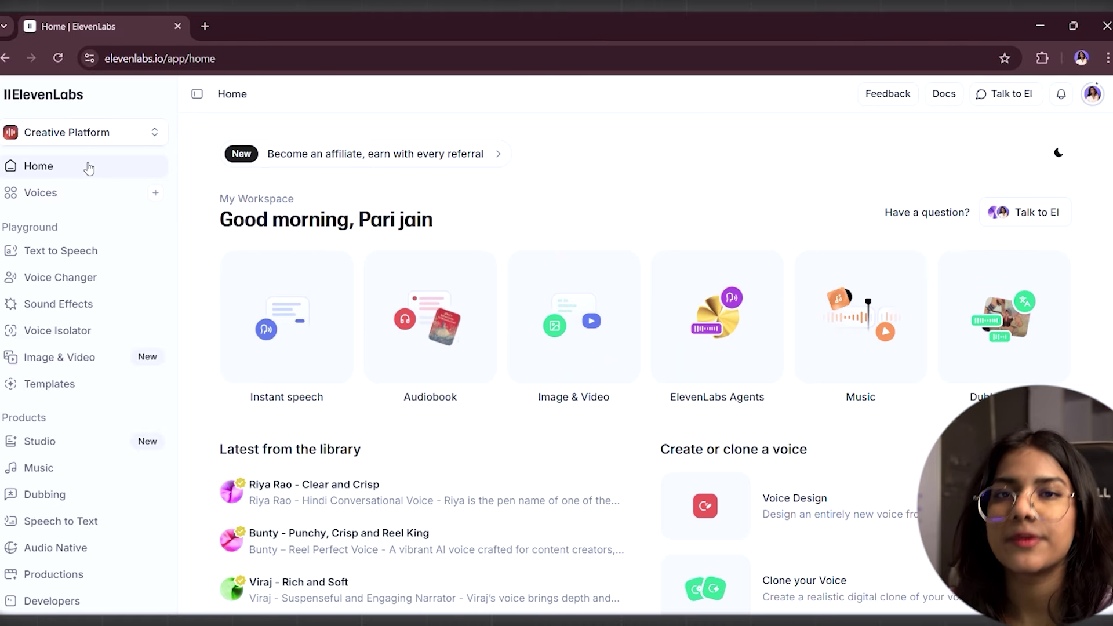
{"action": "left_click", "coordinate": [104, 199]}
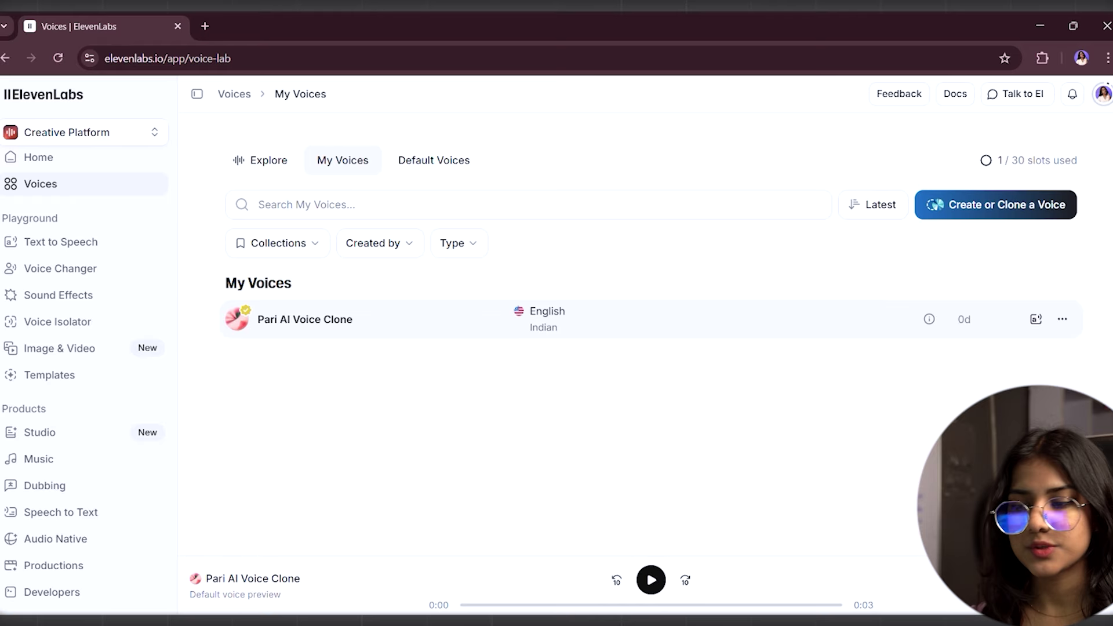
{"action": "left_click", "coordinate": [652, 582]}
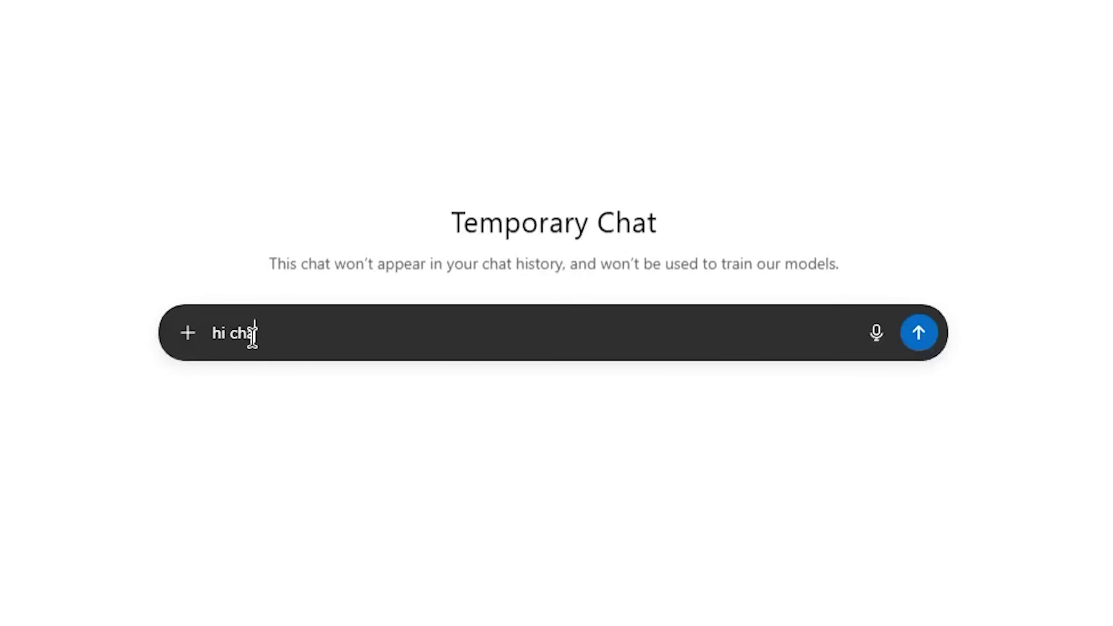
In a ChatGPT temporary chat, ask which ideas for a new AI-based HeyGen channel will be viral and trending for the next 2 months
{"action": "type", "text": "tgpt this is m"}
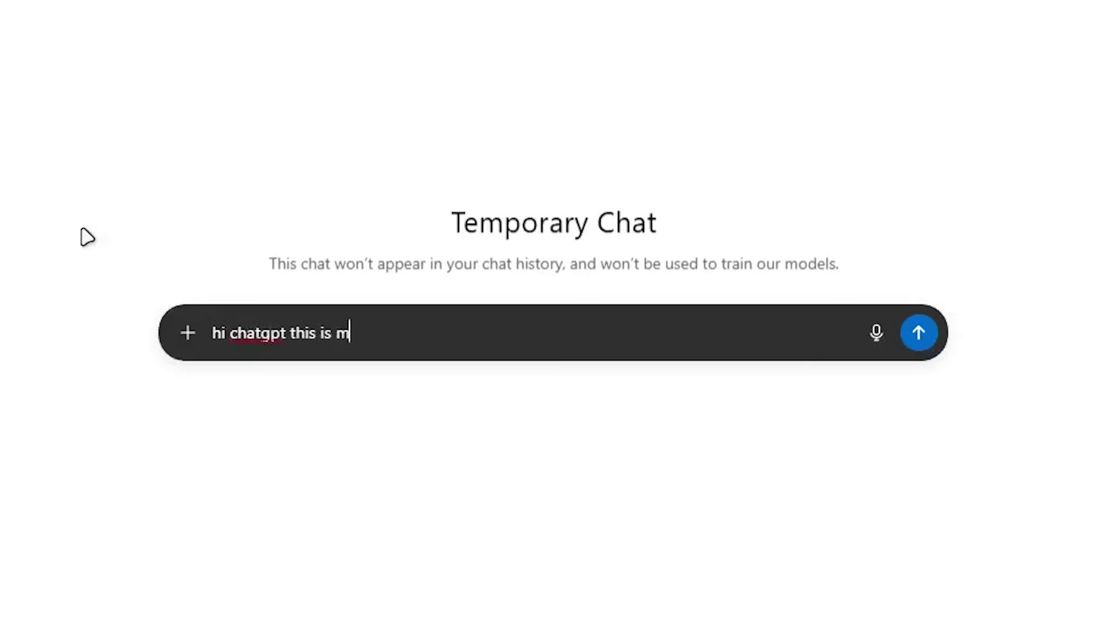
{"action": "type", "text": "y niche and i am st"}
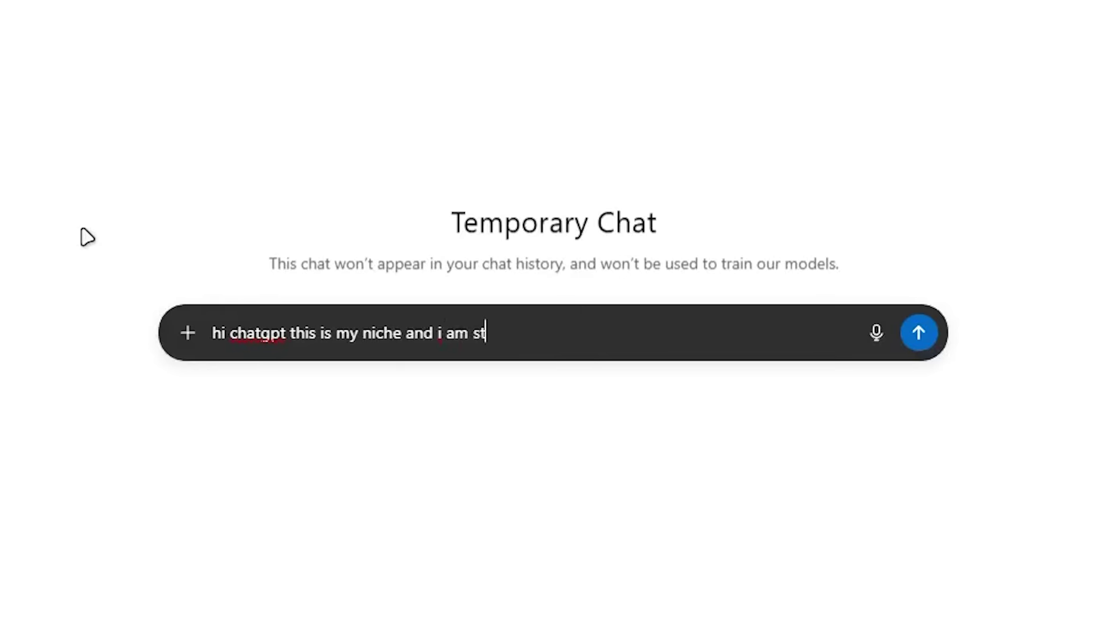
{"action": "type", "text": "arting a fully new"}
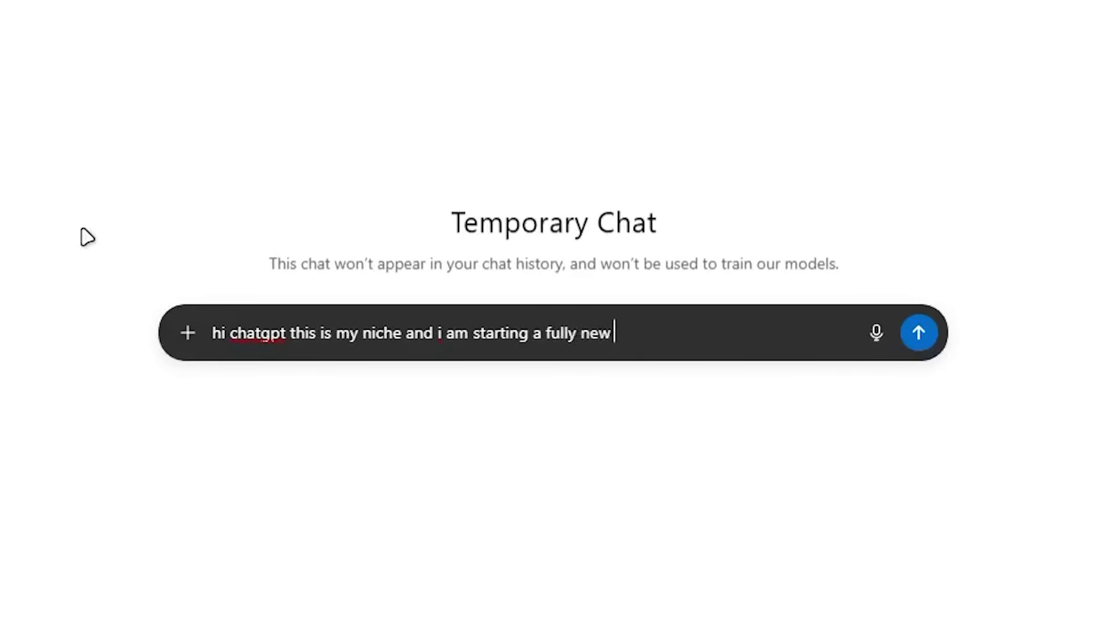
{"action": "type", "text": " channel or account"}
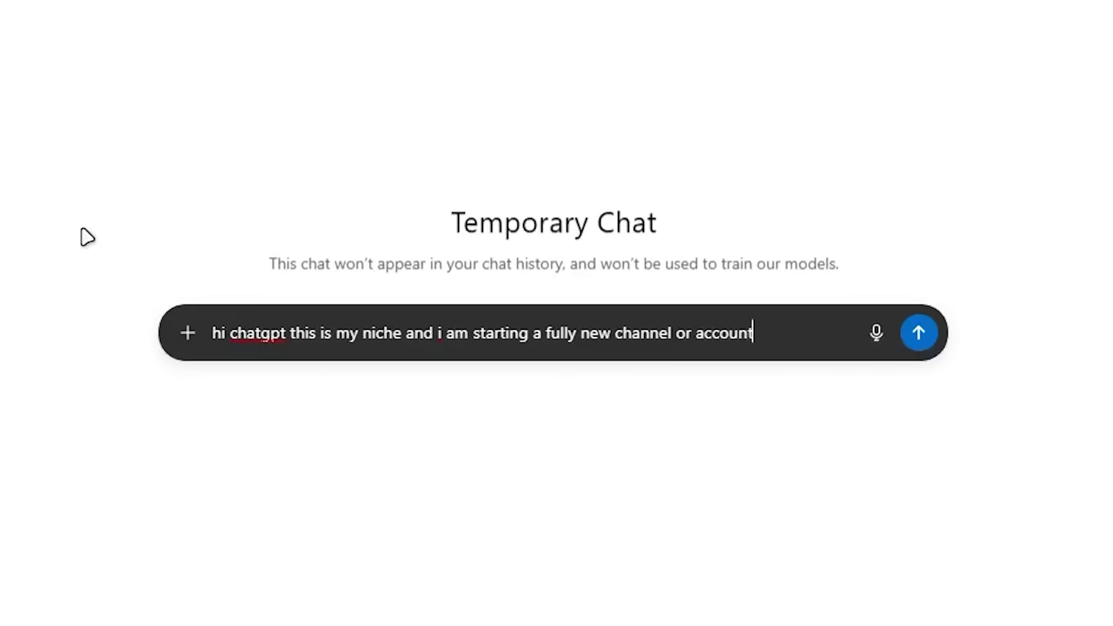
{"action": "type", "text": " for particular sec"}
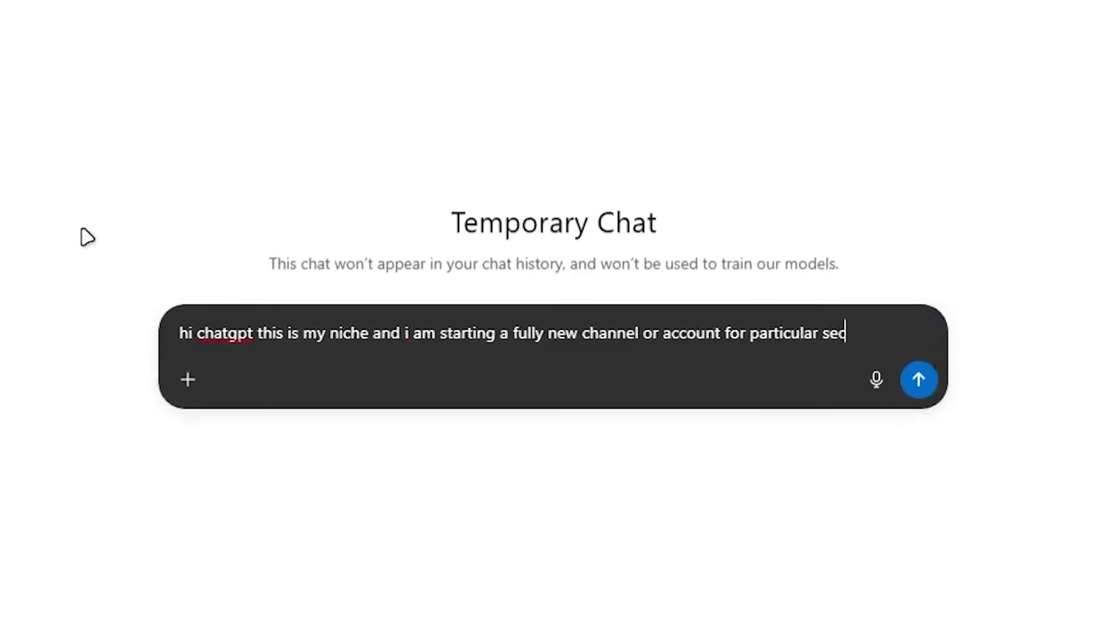
{"action": "type", "text": "tion audience and my content is all ai based with heygen"}
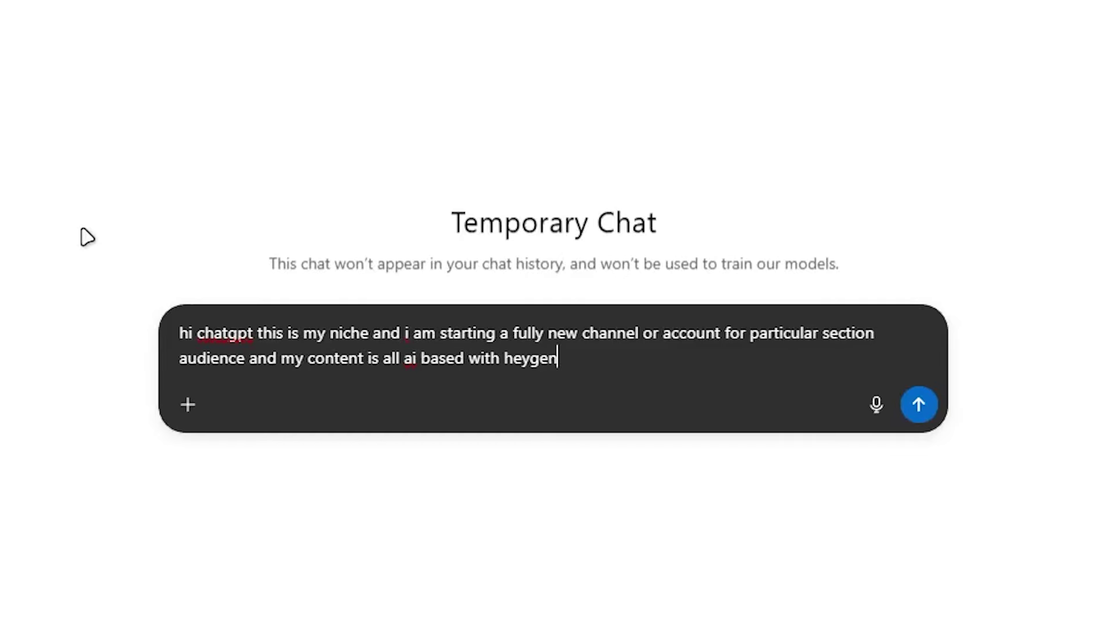
{"action": "type", "text": " and all, what idea"}
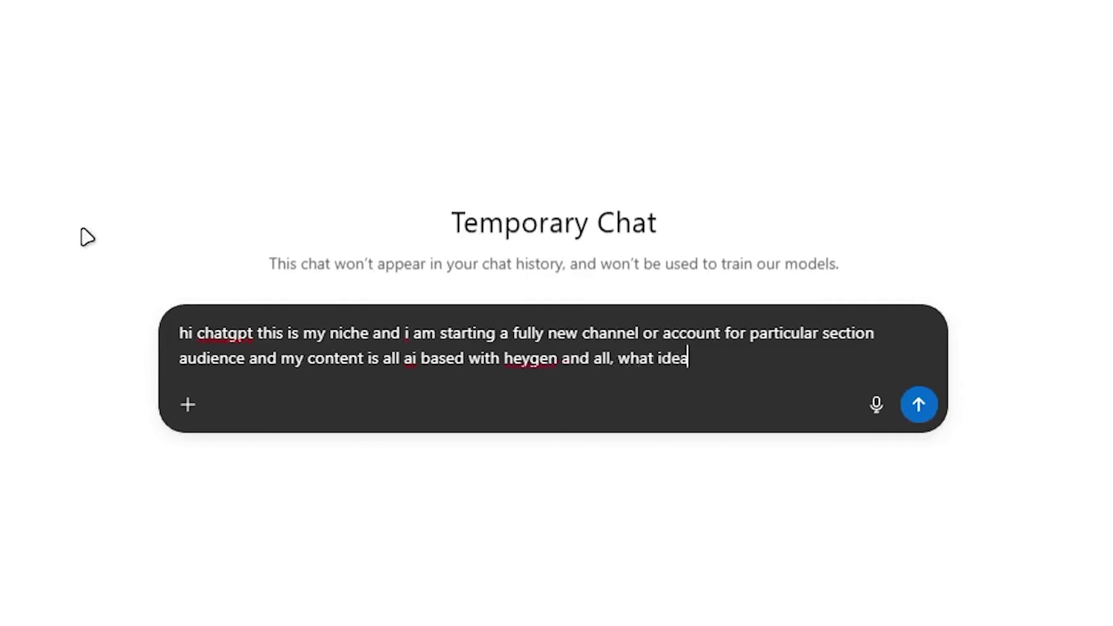
{"action": "type", "text": "s do you think wi"}
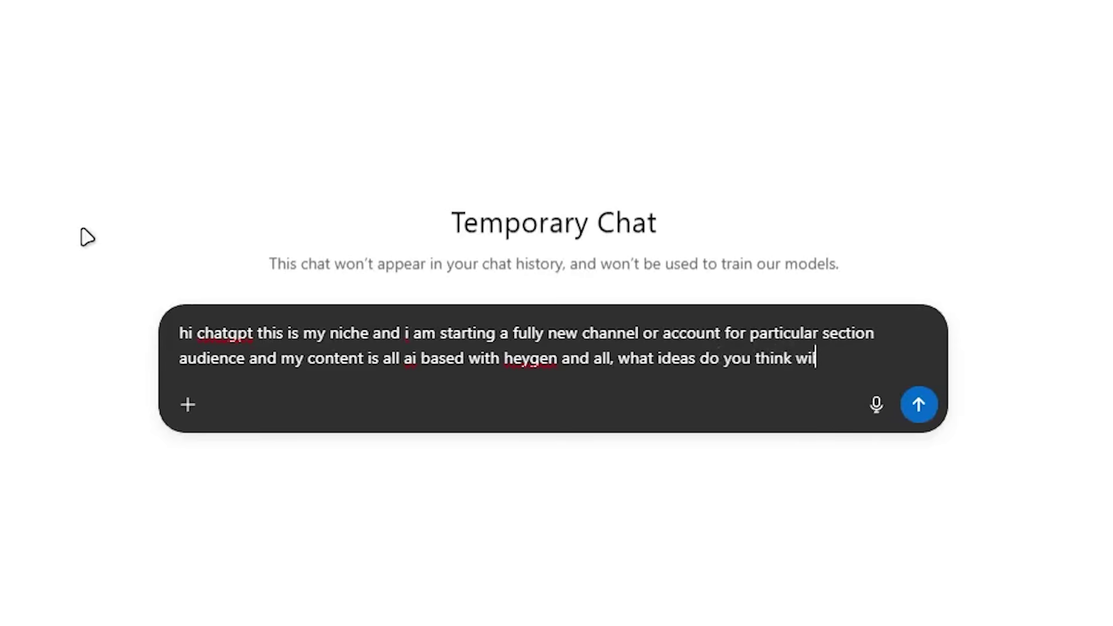
{"action": "type", "text": "ll be viral for the next 2 months and they will go trending no matt"}
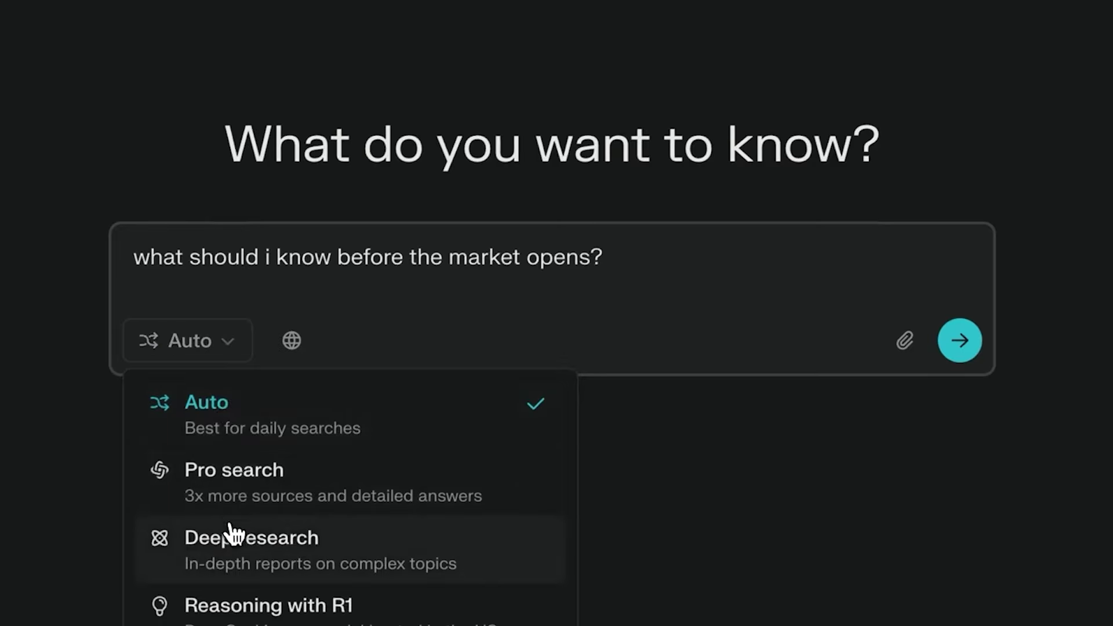
In Perplexity, choose Deep Research mode for the question "what should i know before the market opens?"
{"action": "left_click", "coordinate": [232, 529]}
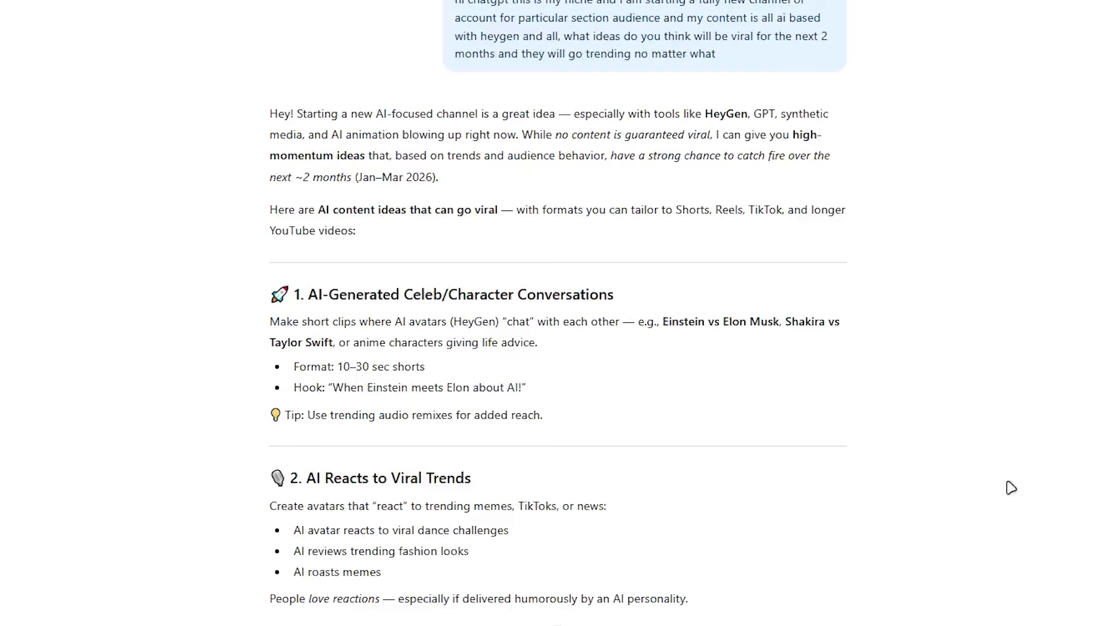
Back in ChatGPT, read through the suggested AI content ideas and send a follow-up prompt asking to "make it better"
{"action": "scroll", "coordinate": [788, 442], "scroll_direction": "down", "scroll_amount": 9}
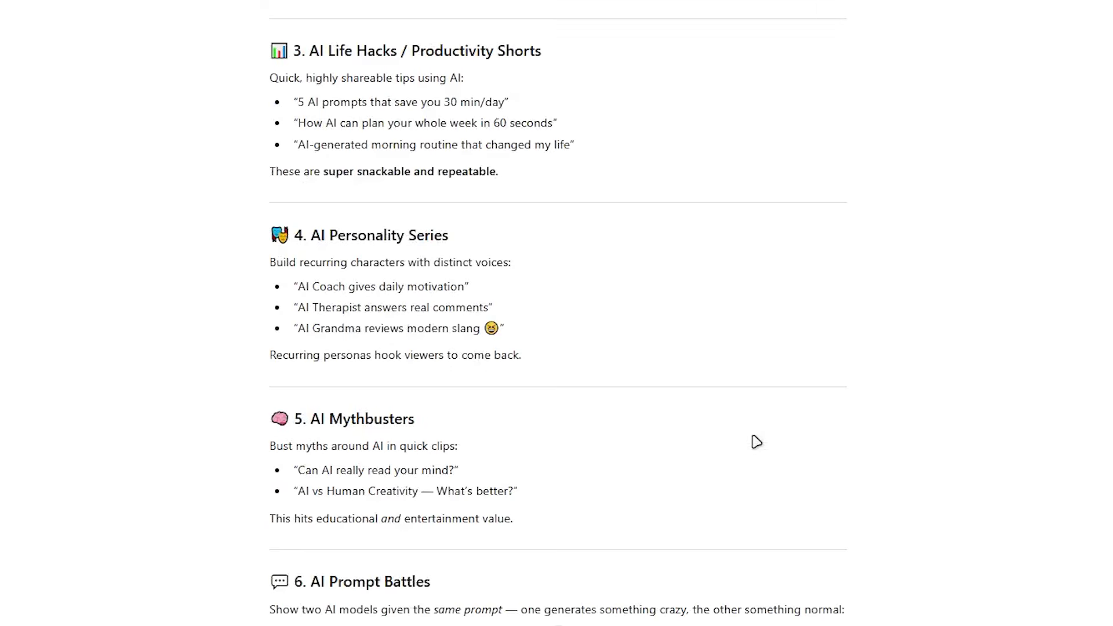
{"action": "scroll", "coordinate": [757, 442], "scroll_direction": "down", "scroll_amount": 15}
{"action": "left_click", "coordinate": [607, 346]}
{"action": "type", "text": "make it better f"}
{"action": "key", "text": "Return"}
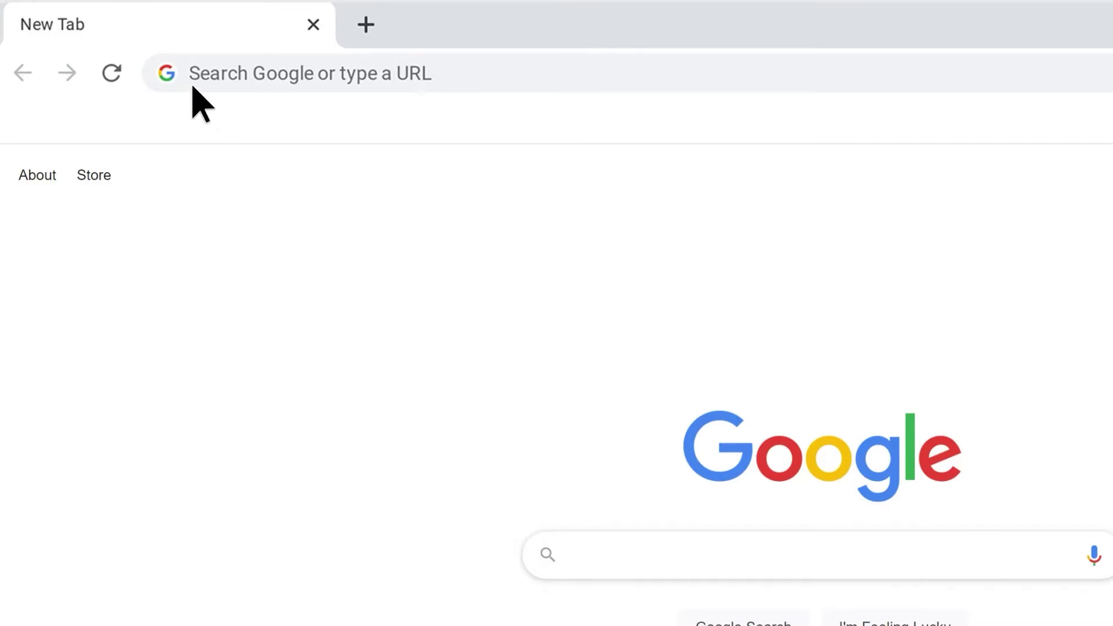
Create a new Google Docs document through docs.new and start its first line with "Niche -"
{"action": "type", "text": "docs.new"}
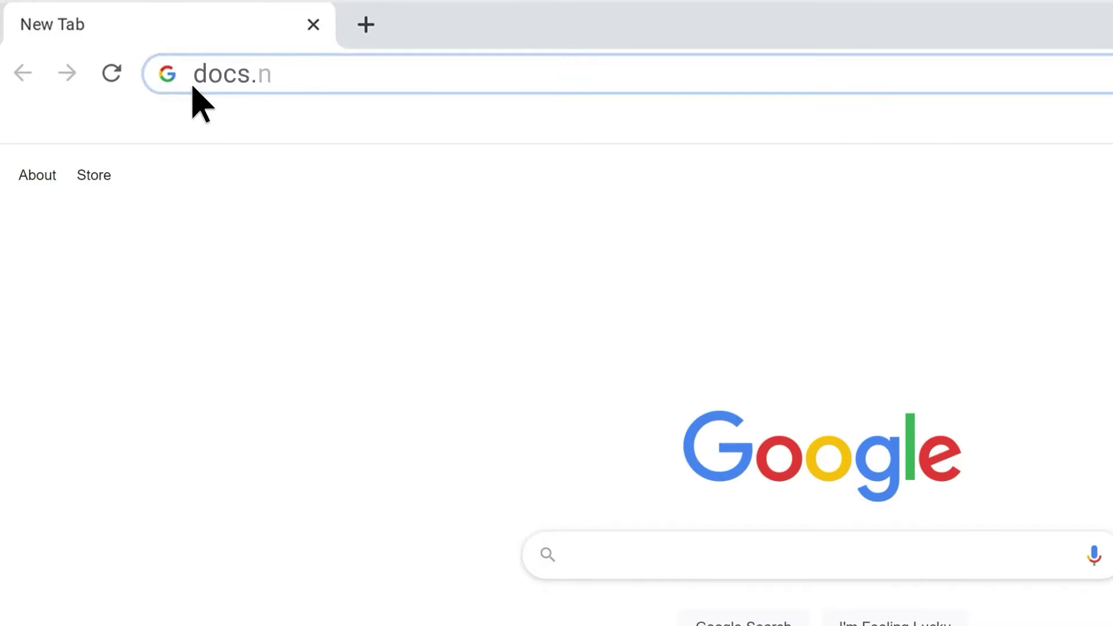
{"action": "key", "text": "Return"}
{"action": "type", "text": "Niche - Fi"}
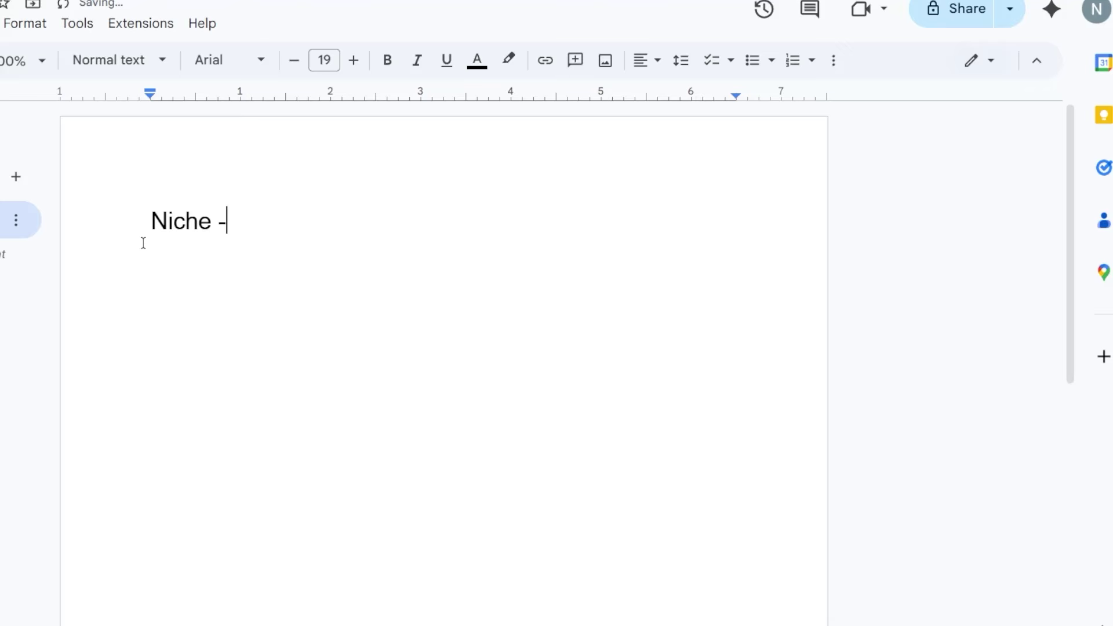